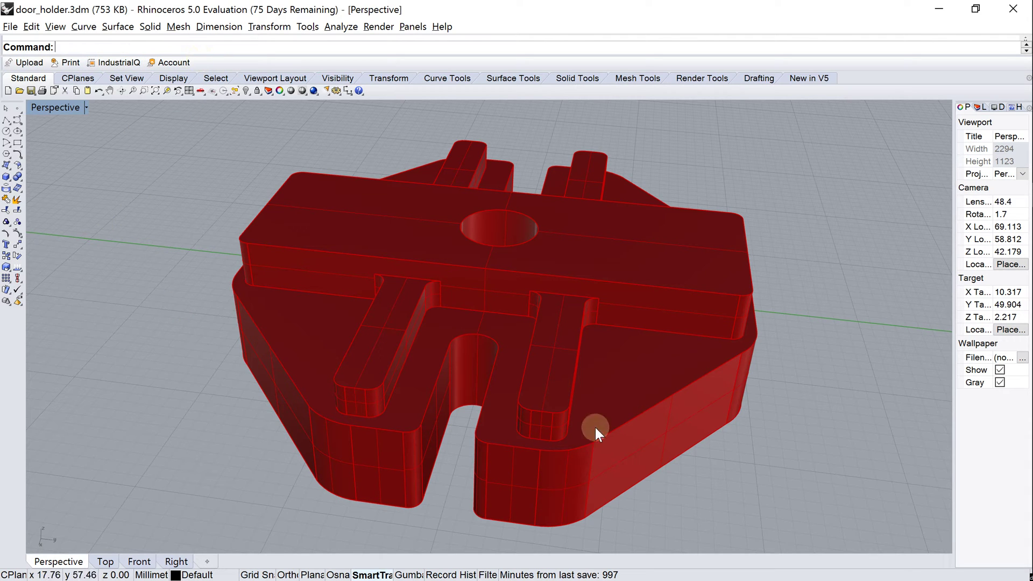
Step: From Rhino's 3DPrinterOS Print button, log in with the account e-mail and password
{"action": "mouse_move", "coordinate": [566, 434]}
{"action": "right_mouse_down"}
{"action": "mouse_move", "coordinate": [542, 440]}
{"action": "mouse_move", "coordinate": [553, 427]}
{"action": "mouse_move", "coordinate": [563, 436]}
{"action": "right_mouse_up"}
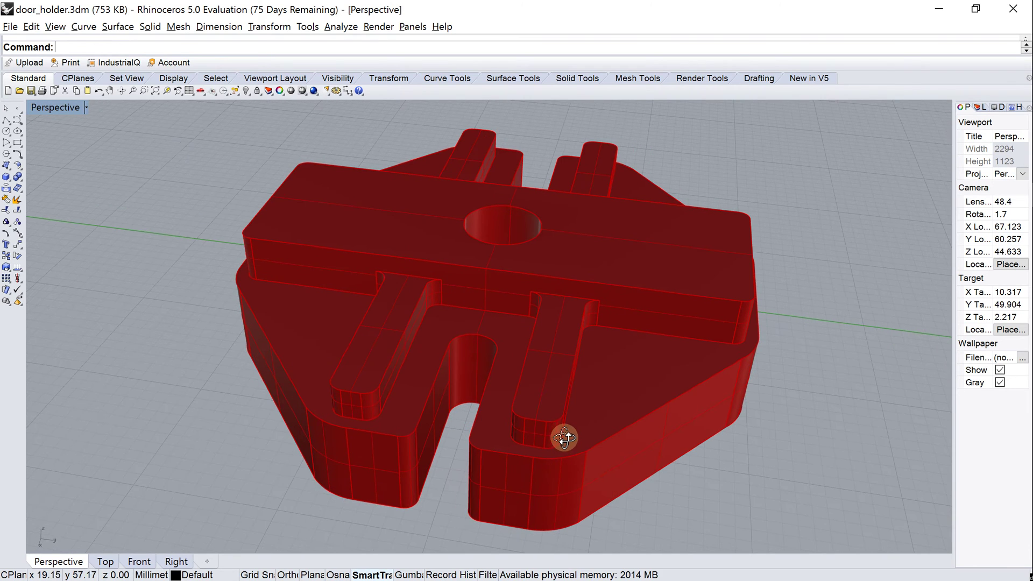
{"action": "left_click", "coordinate": [67, 62]}
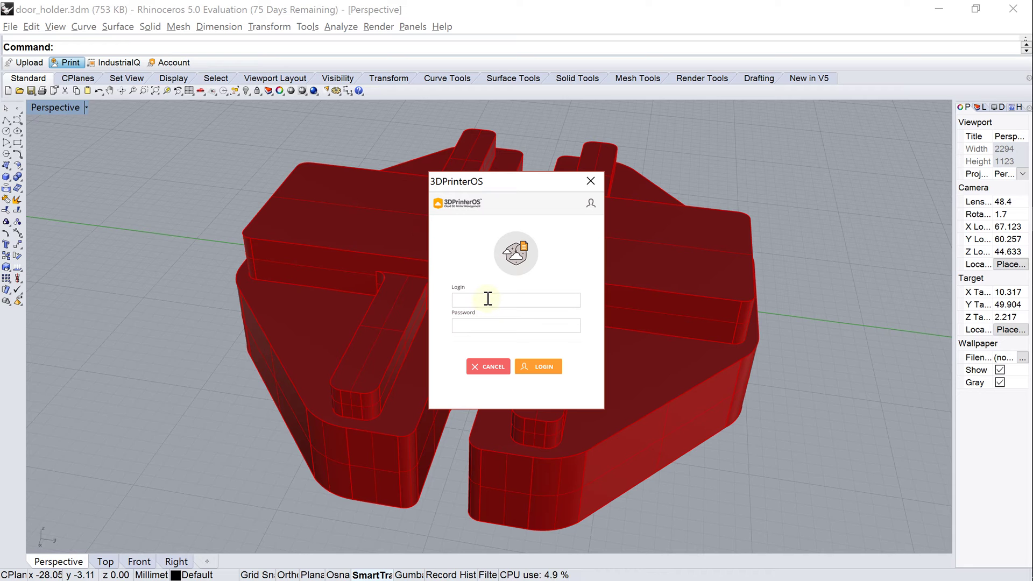
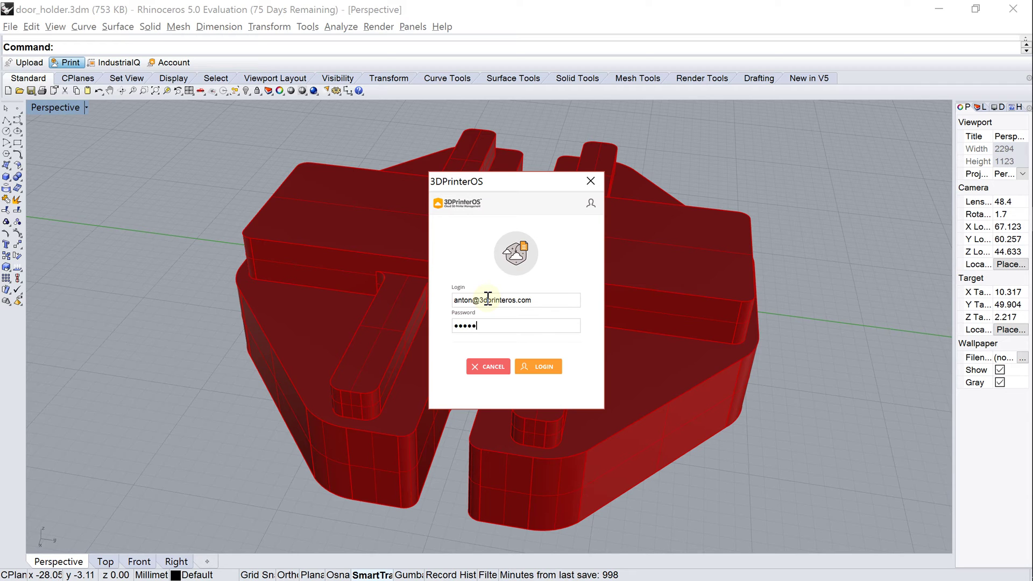
{"action": "type", "text": "*"}
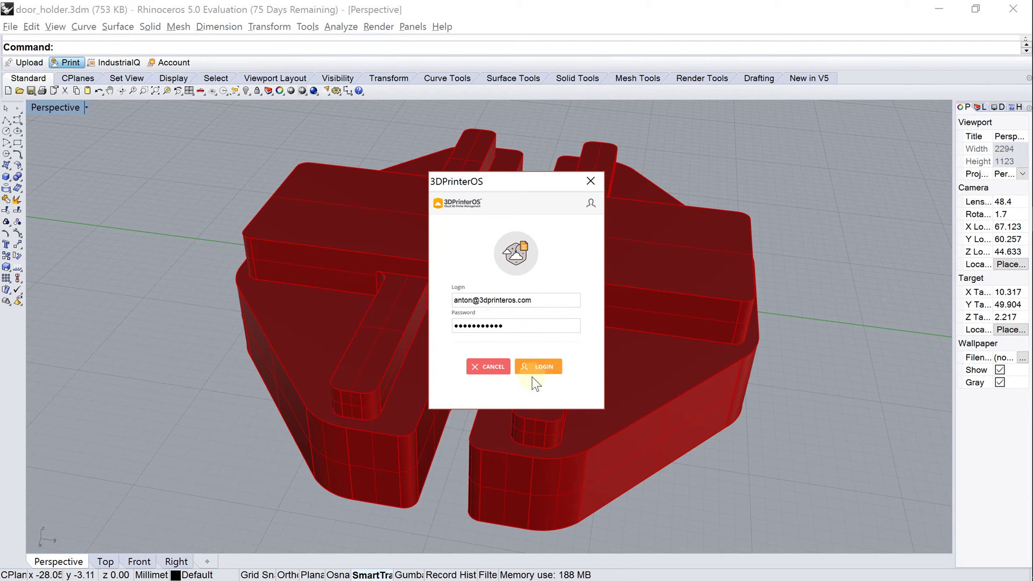
{"action": "left_click", "coordinate": [535, 366]}
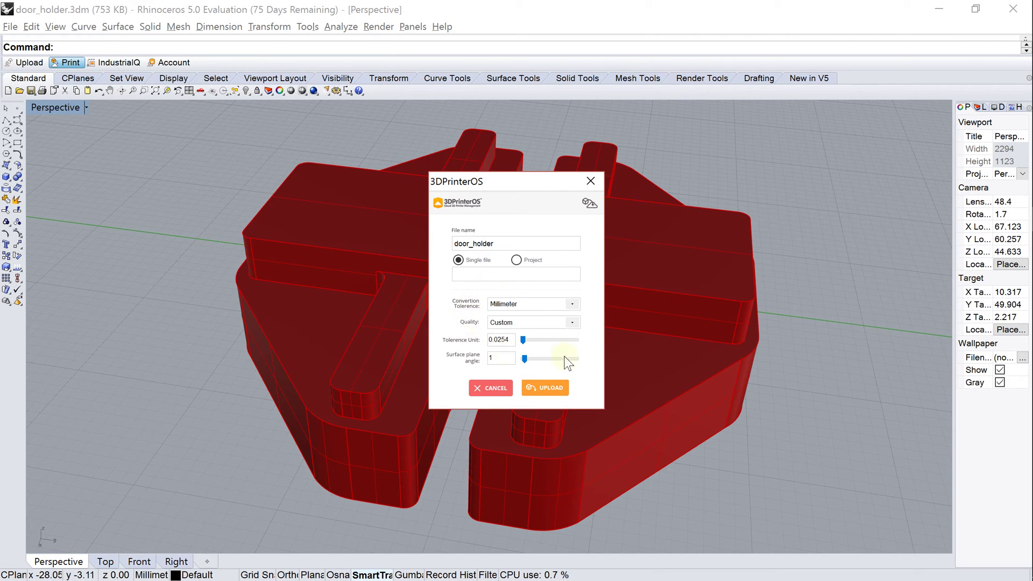
Step: Upload door_holder to the 3DPrinterOS cloud and reach the Select printer page
{"action": "left_click", "coordinate": [550, 388]}
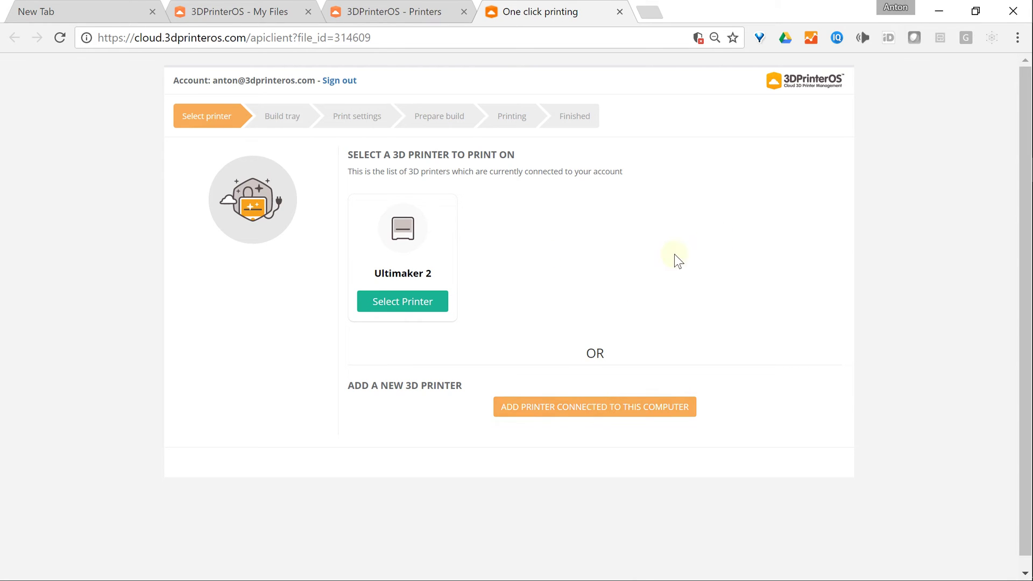
Step: Choose the Ultimaker 2, centre door_holder on the build tray, and proceed to print settings
{"action": "left_click", "coordinate": [437, 308]}
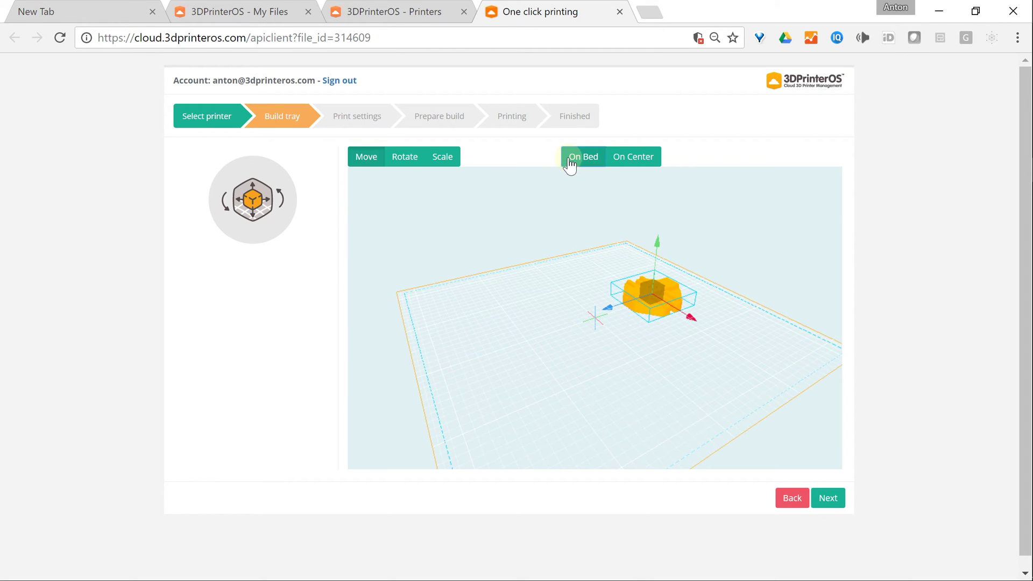
{"action": "left_click", "coordinate": [620, 161]}
{"action": "scroll", "coordinate": [627, 328], "scroll_direction": "up", "scroll_amount": 5}
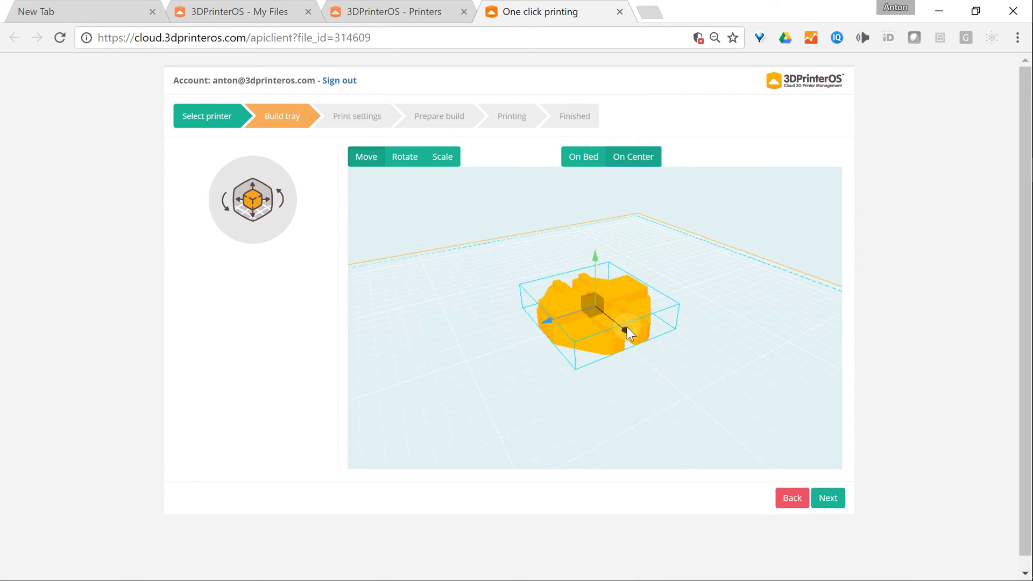
{"action": "scroll", "coordinate": [616, 413], "scroll_direction": "down", "scroll_amount": 3}
{"action": "left_click_drag", "start_coordinate": [613, 408], "coordinate": [541, 389]}
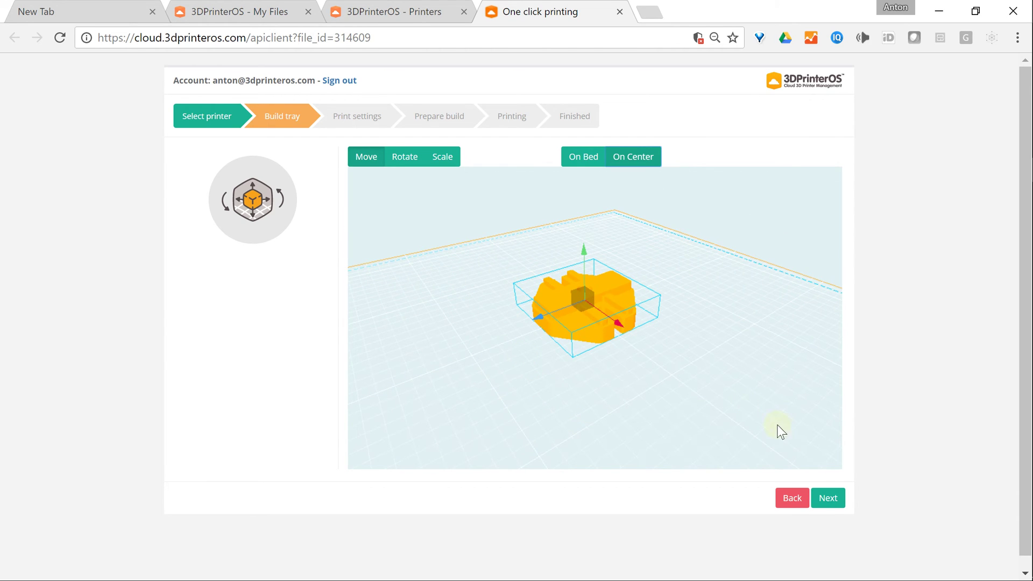
{"action": "left_click", "coordinate": [828, 499]}
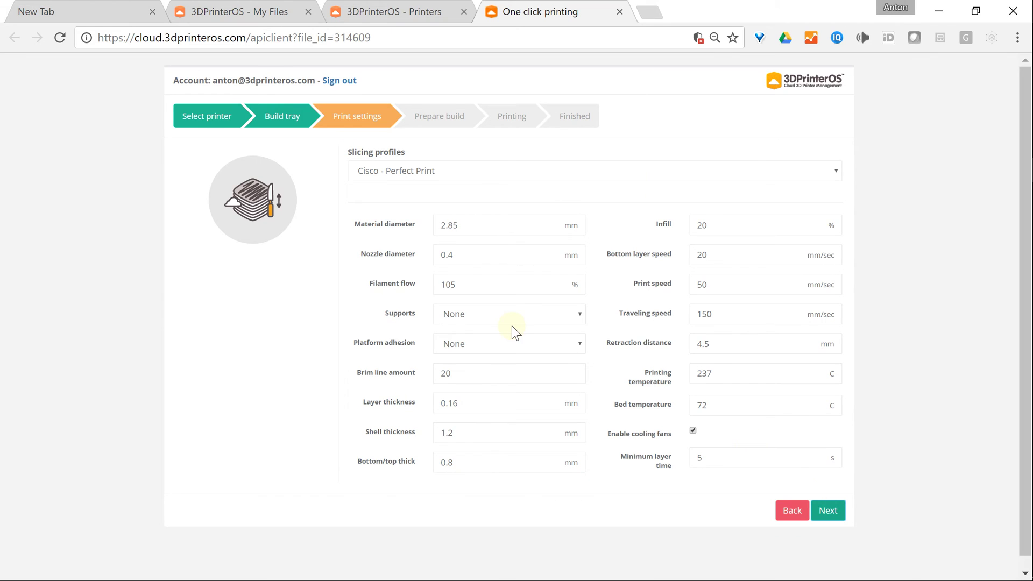
Step: Slice with the Ford Motors - Perfect Print (PLA-237) profile and start the Ultimaker 2 print
{"action": "left_click", "coordinate": [459, 173]}
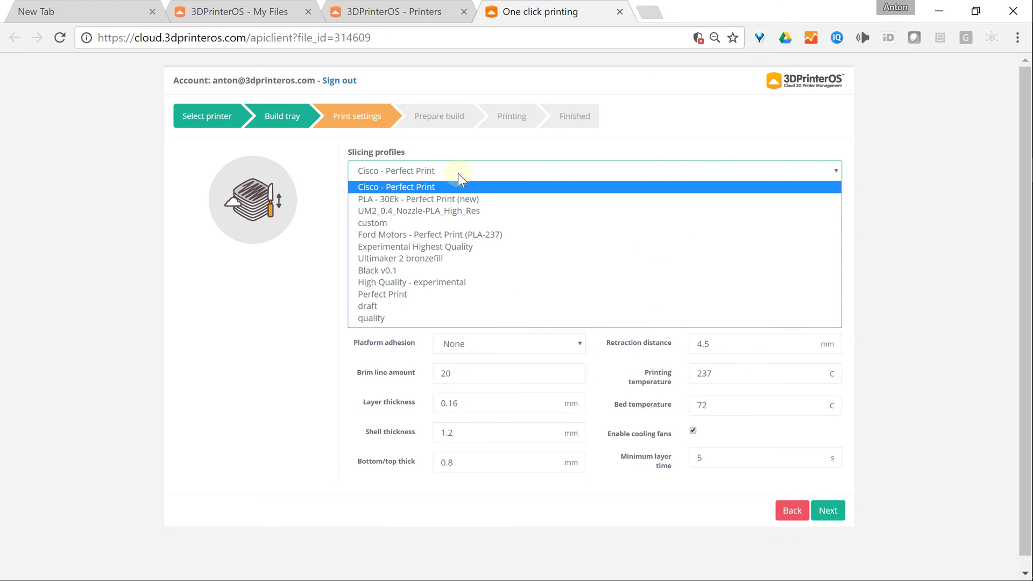
{"action": "left_click", "coordinate": [461, 235]}
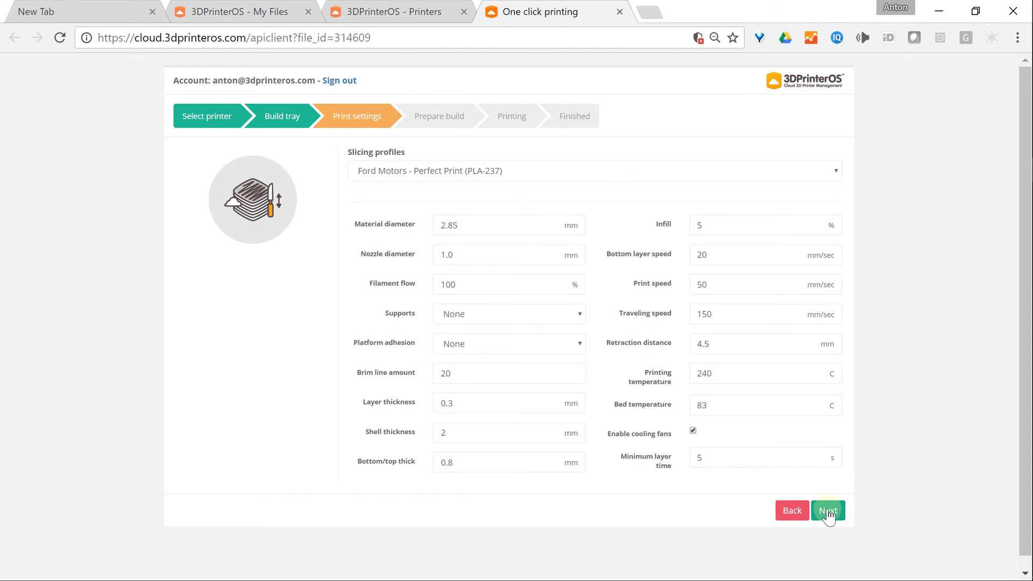
{"action": "left_click", "coordinate": [827, 510]}
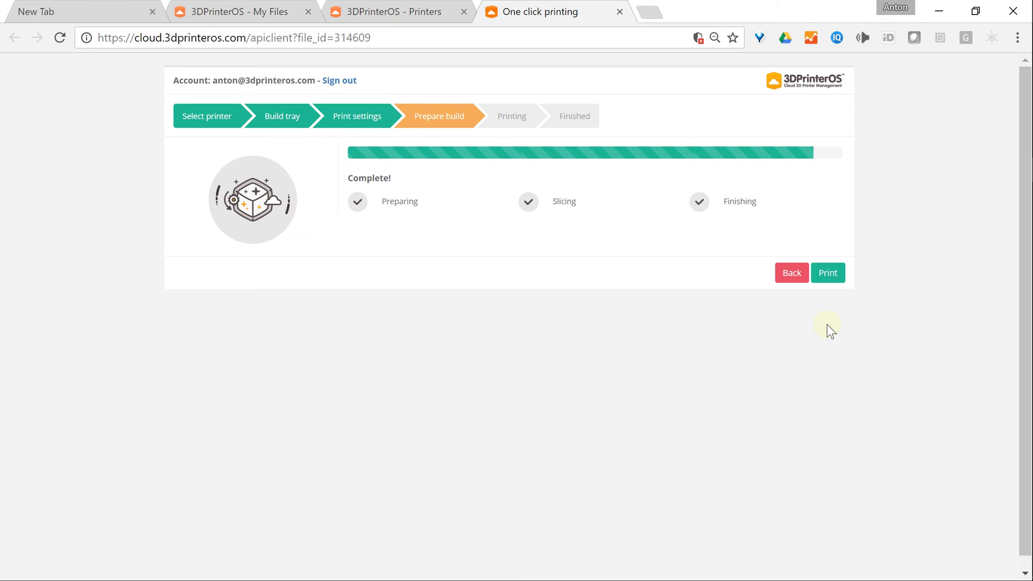
{"action": "left_click", "coordinate": [834, 271]}
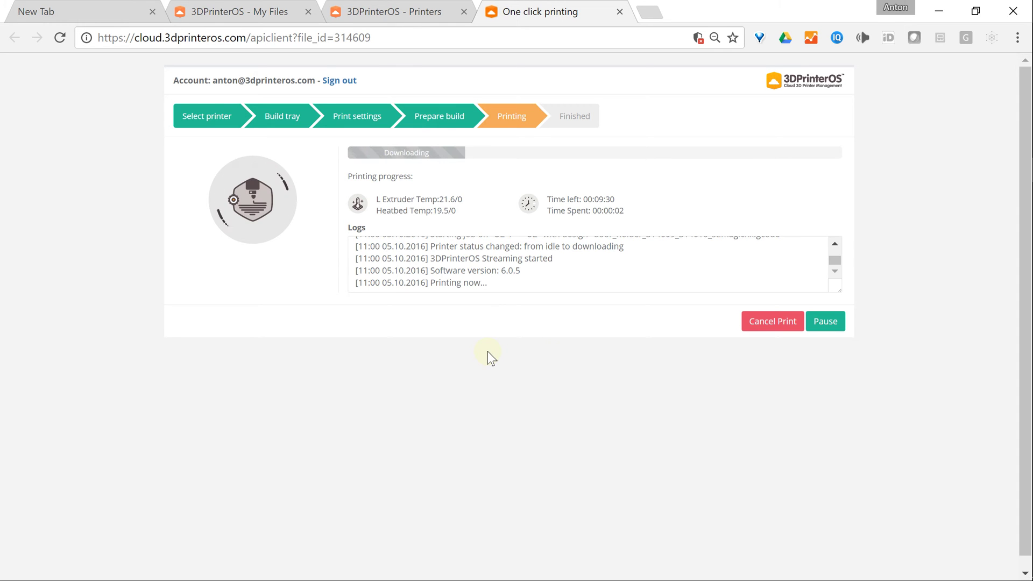
Step: Stretch the Logs box taller so every log line is visible
{"action": "left_click_drag", "start_coordinate": [841, 289], "coordinate": [841, 353]}
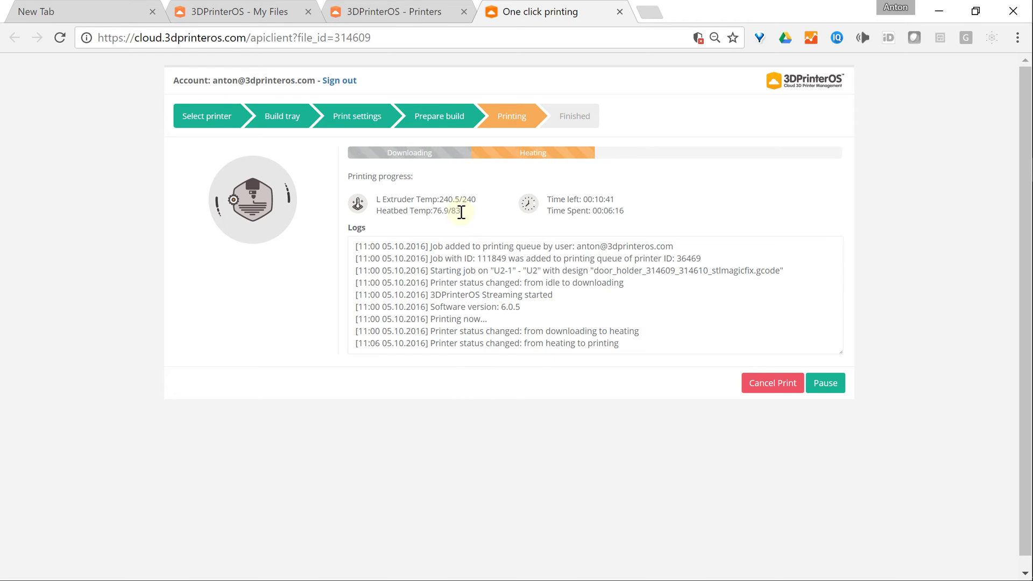
Step: Watch the Ultimaker 2 Live View camera on the Printers tab, then cancel the door_holder print
{"action": "left_click", "coordinate": [355, 15]}
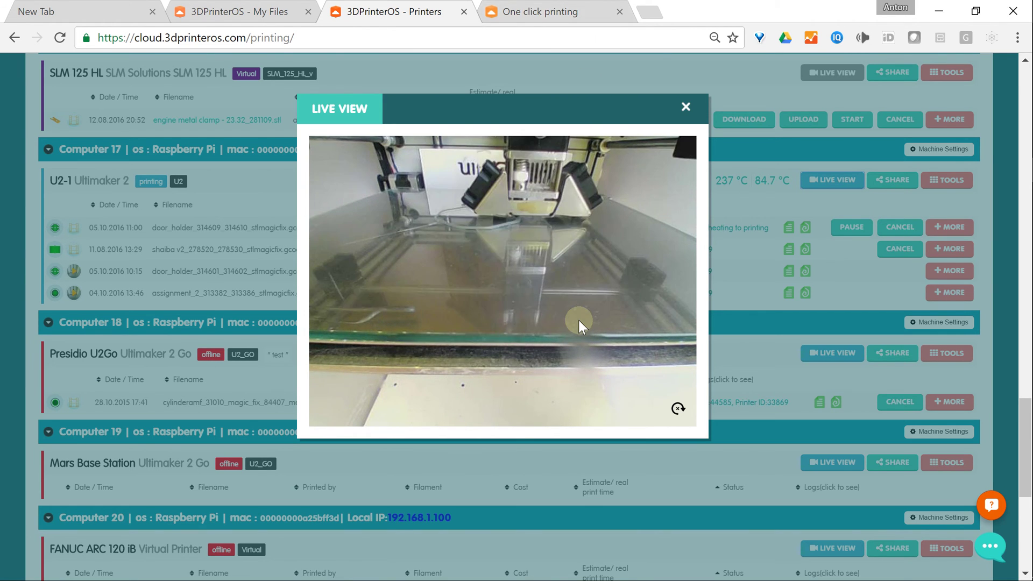
{"action": "left_click", "coordinate": [557, 12]}
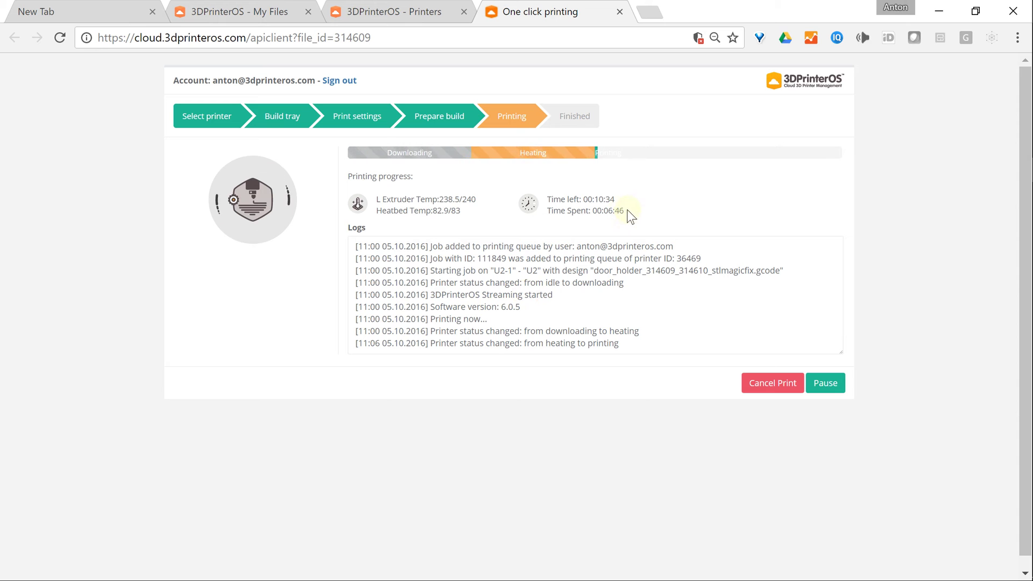
{"action": "left_click", "coordinate": [409, 11]}
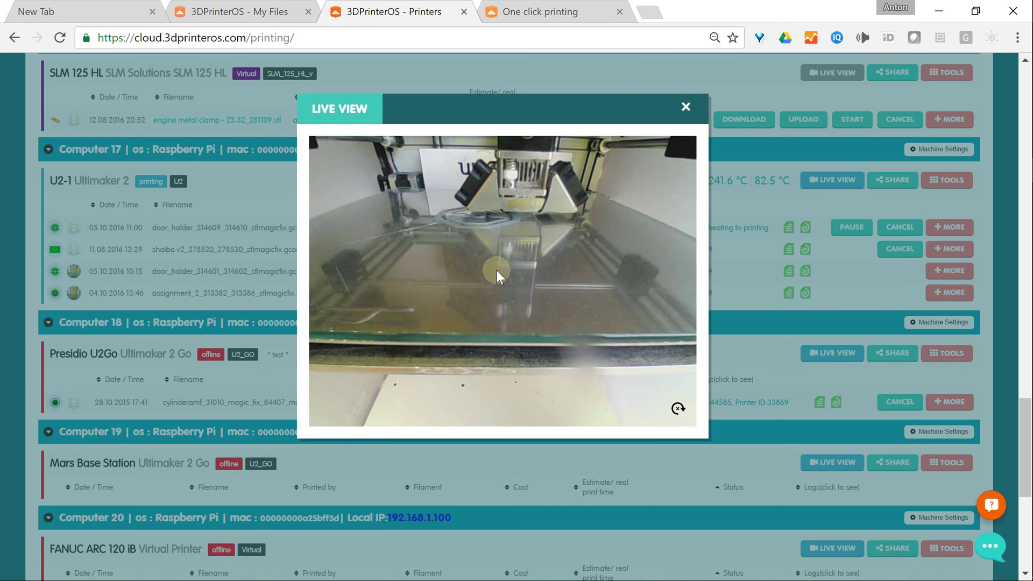
{"action": "key", "text": "ctrl+Tab"}
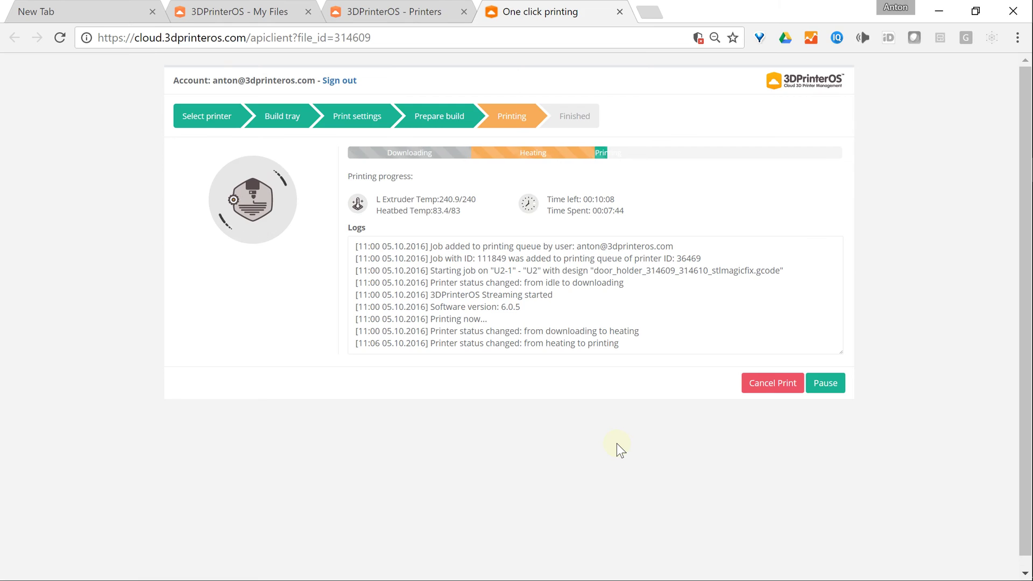
{"action": "left_click", "coordinate": [770, 390]}
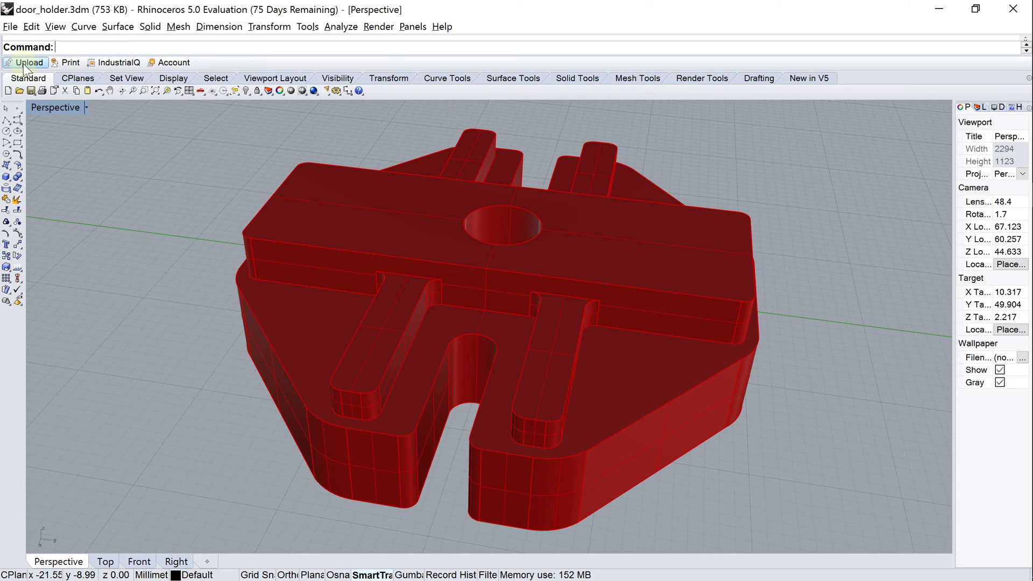
Step: Re-upload door_holder from Rhino as a single file rather than a project, then go to the cloud
{"action": "left_click", "coordinate": [23, 63]}
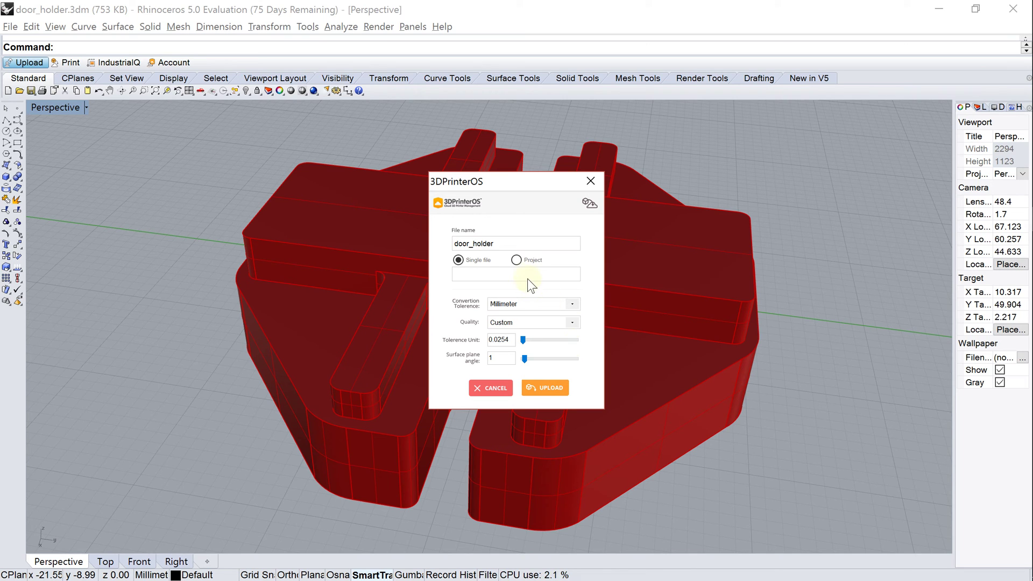
{"action": "left_click", "coordinate": [517, 260]}
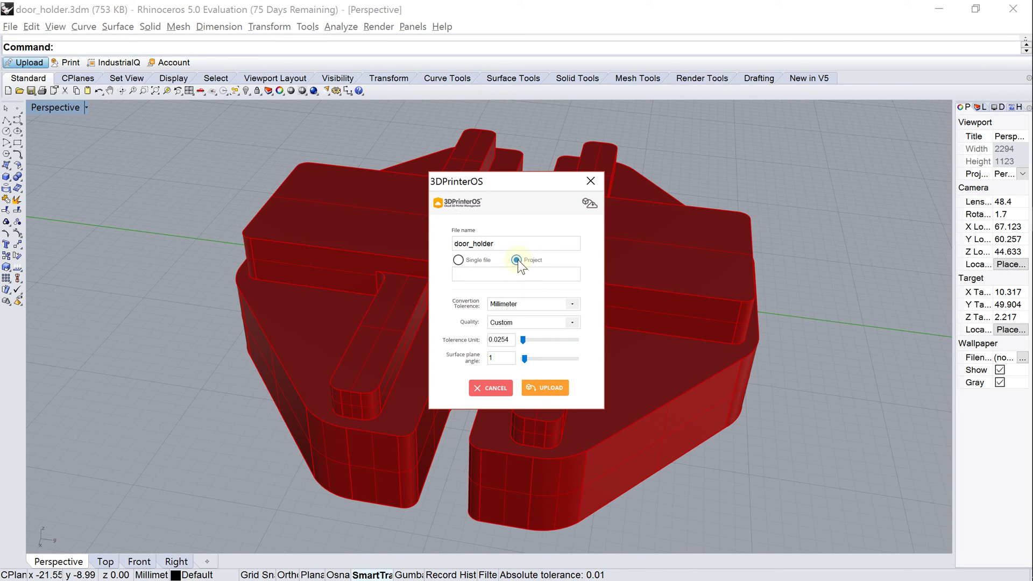
{"action": "left_click", "coordinate": [569, 274]}
{"action": "left_click_drag", "start_coordinate": [573, 296], "coordinate": [513, 281]}
{"action": "left_click", "coordinate": [461, 269]}
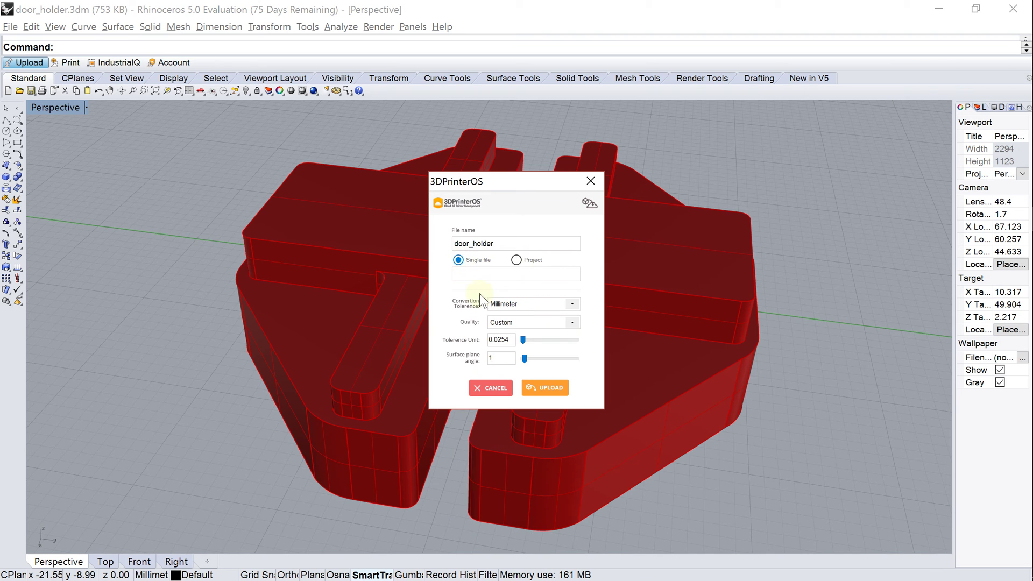
{"action": "left_click", "coordinate": [545, 388]}
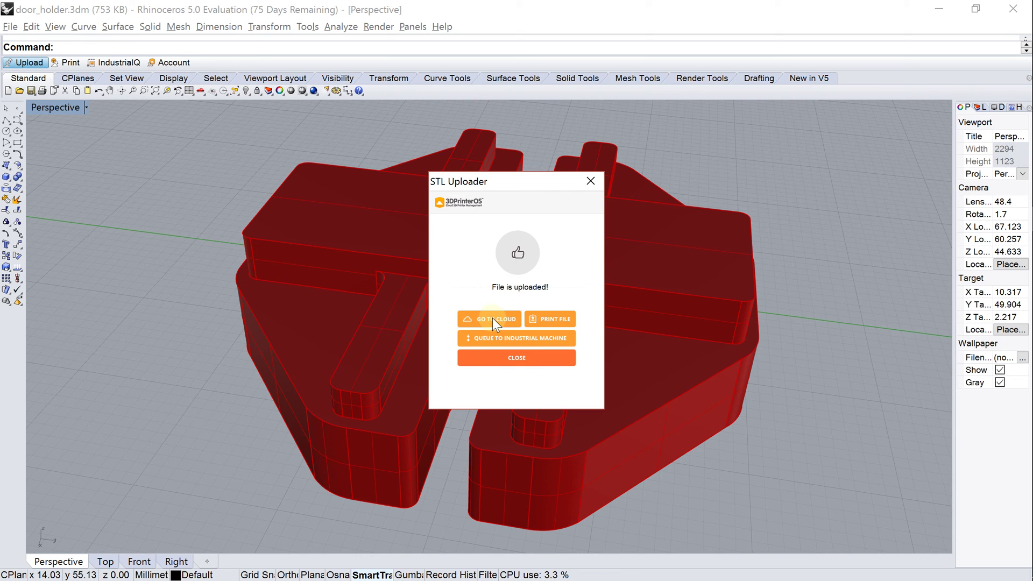
{"action": "left_click", "coordinate": [492, 321]}
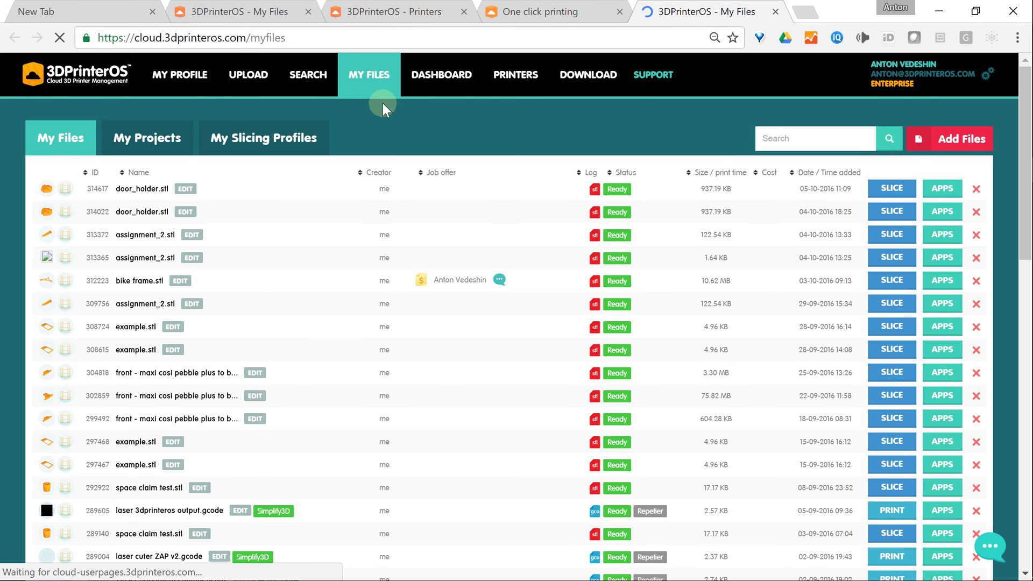
Step: Show the Applications panel for the newest door_holder.stl on My Files
{"action": "mouse_move", "coordinate": [49, 194]}
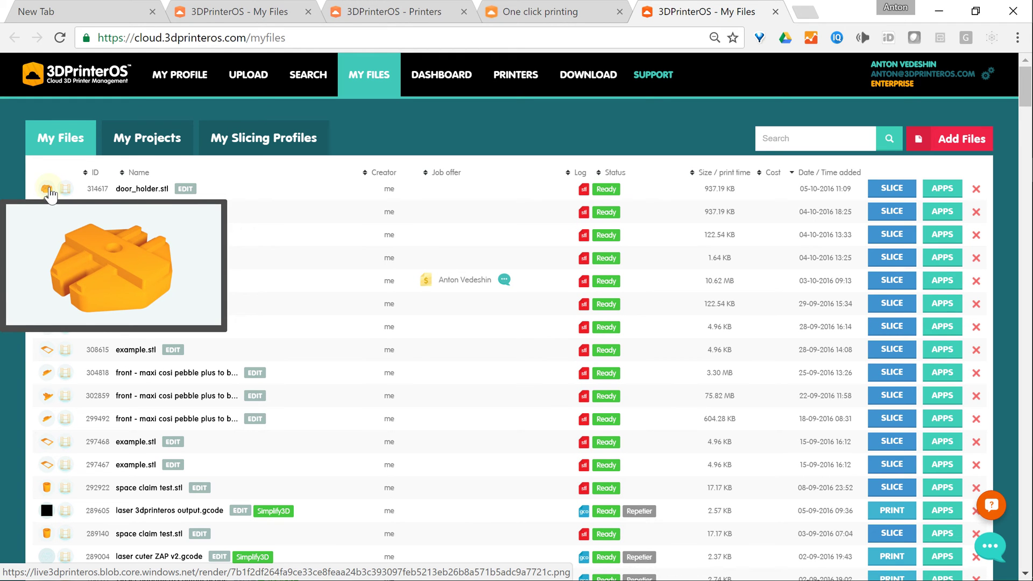
{"action": "left_click", "coordinate": [931, 189]}
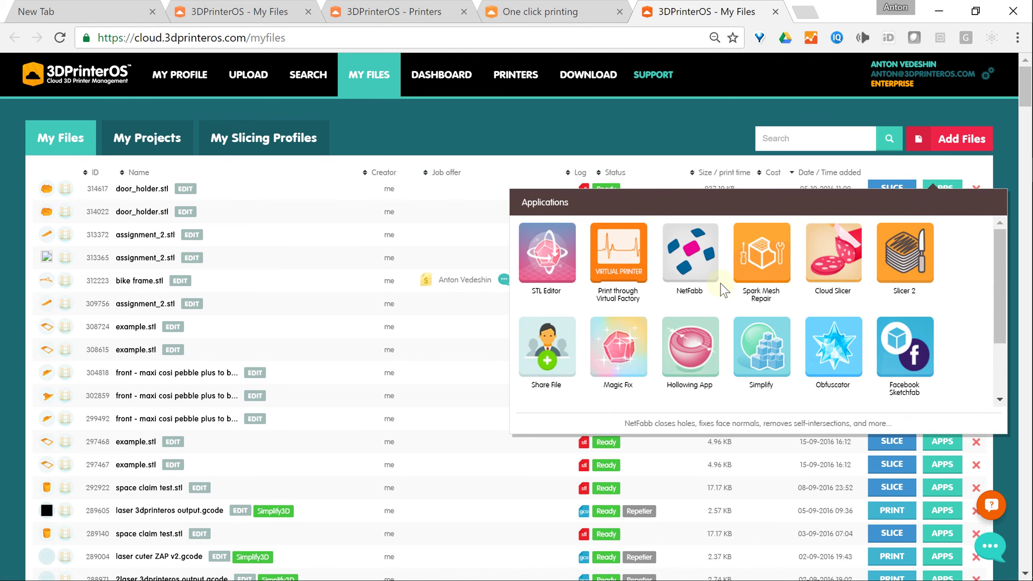
{"action": "scroll", "coordinate": [720, 284], "scroll_direction": "down", "scroll_amount": 2}
{"action": "scroll", "coordinate": [713, 289], "scroll_direction": "up", "scroll_amount": 2}
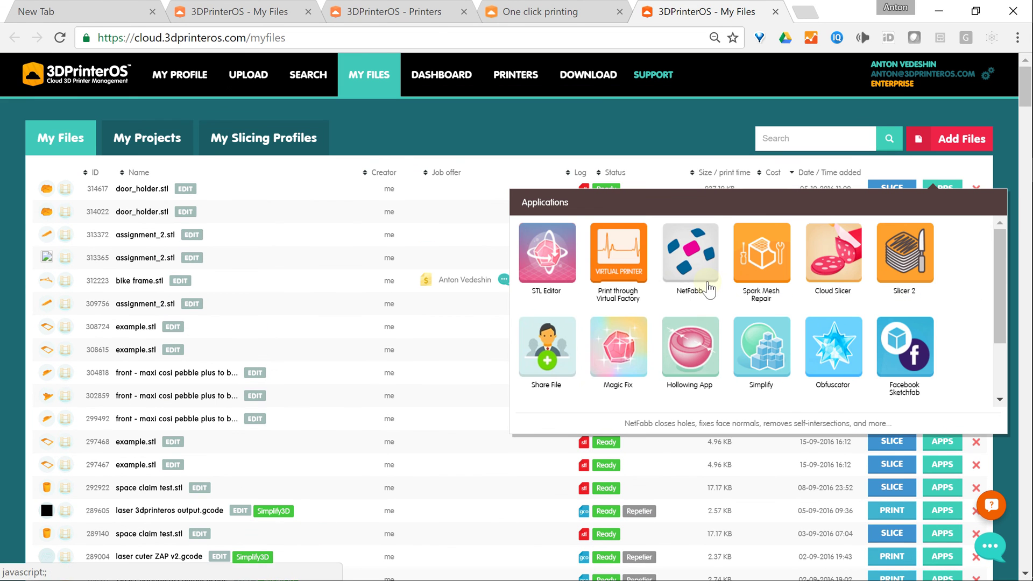
Step: In STL Editor, place door_holder on the bed, centre it, and save as door_holder_314617.stl
{"action": "left_click", "coordinate": [554, 265]}
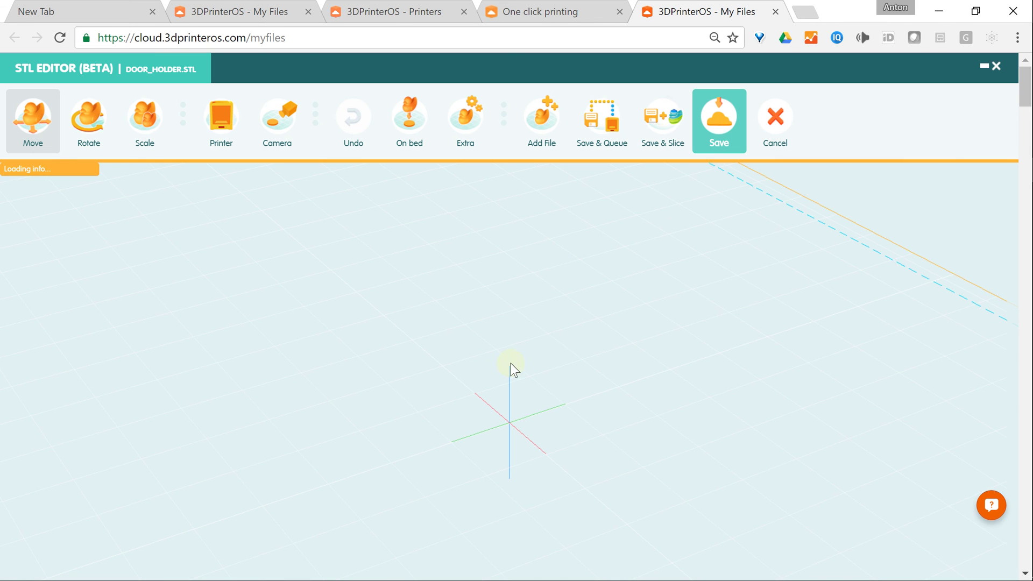
{"action": "left_click_drag", "start_coordinate": [349, 491], "coordinate": [303, 492]}
{"action": "scroll", "coordinate": [303, 492], "scroll_direction": "up", "scroll_amount": 1}
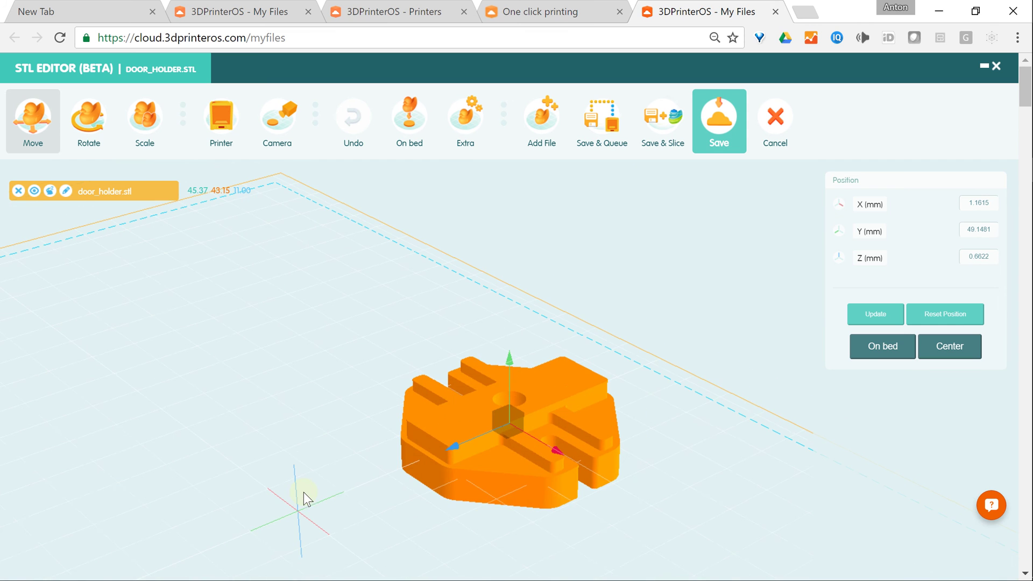
{"action": "left_click", "coordinate": [860, 364]}
{"action": "left_click", "coordinate": [953, 350]}
{"action": "left_click_drag", "start_coordinate": [615, 535], "coordinate": [655, 539]}
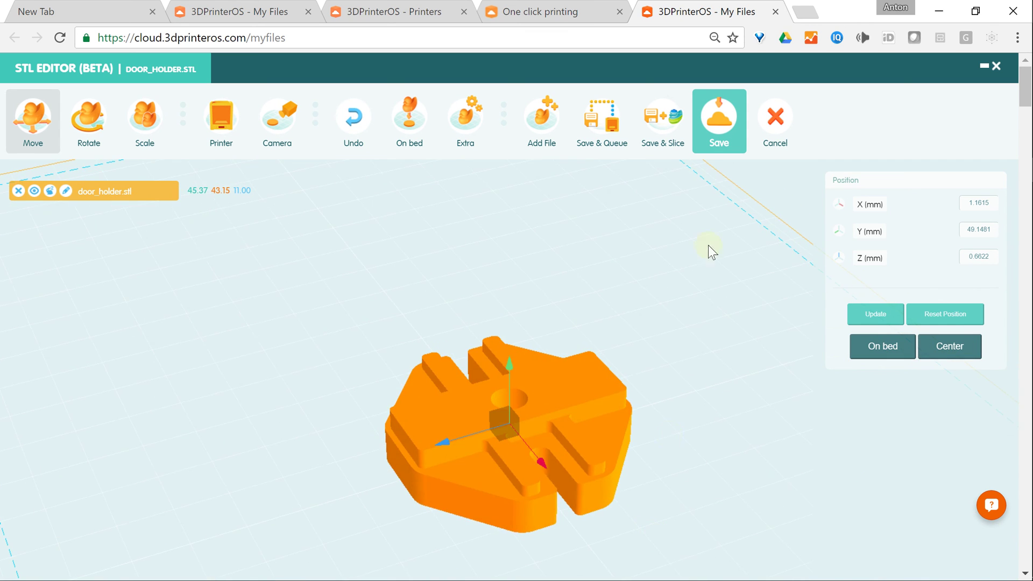
{"action": "left_click", "coordinate": [717, 128]}
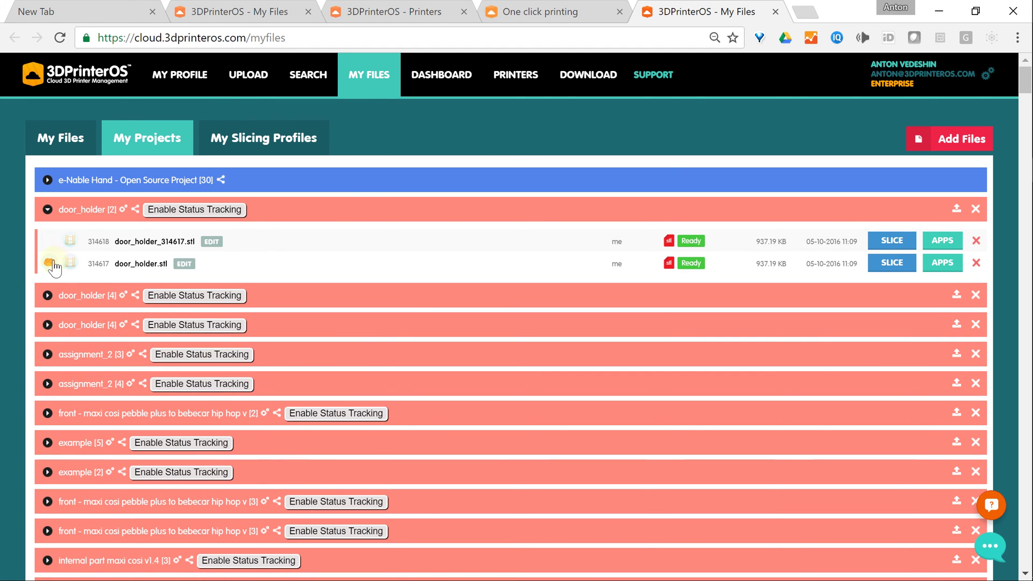
Step: Slice door_holder_314617.stl for Ultimaker 2 with Ford Motors - Perfect Print and preview the 38-layer toolpath
{"action": "mouse_move", "coordinate": [60, 248]}
{"action": "left_click", "coordinate": [946, 243]}
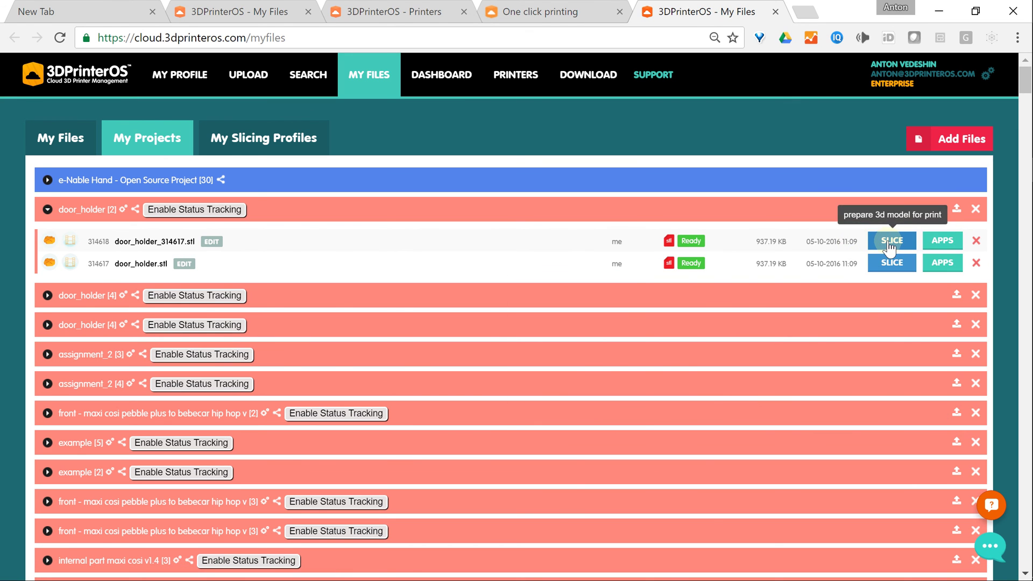
{"action": "left_click", "coordinate": [890, 240]}
{"action": "left_click", "coordinate": [441, 219]}
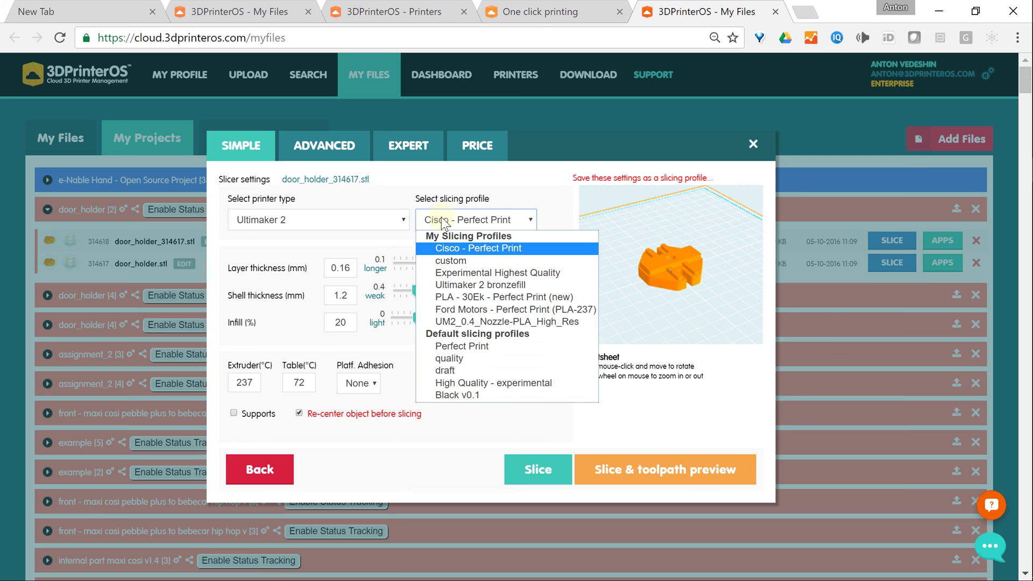
{"action": "left_click", "coordinate": [491, 315]}
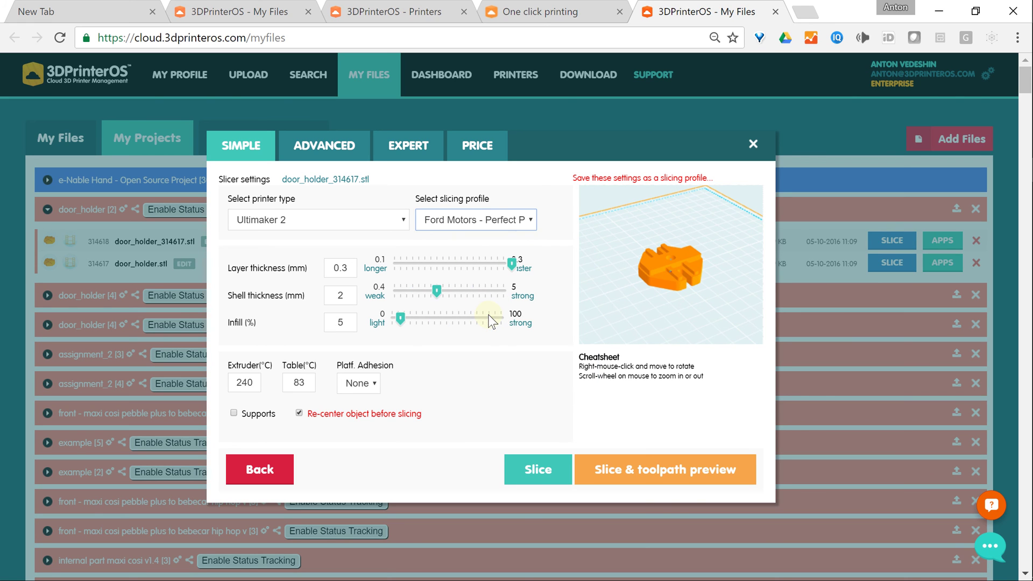
{"action": "left_click", "coordinate": [652, 476]}
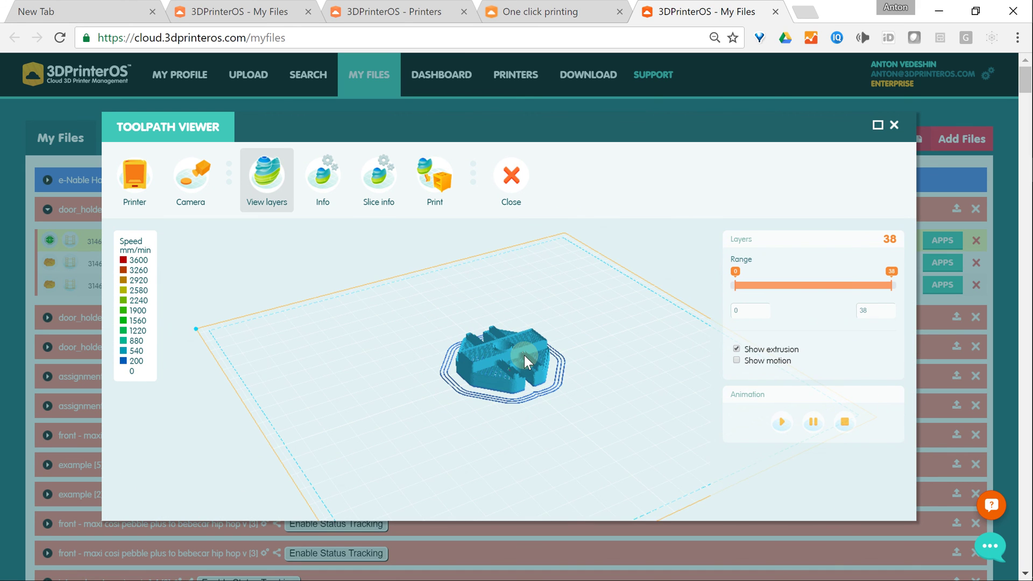
{"action": "scroll", "coordinate": [524, 355], "scroll_direction": "up", "scroll_amount": 10}
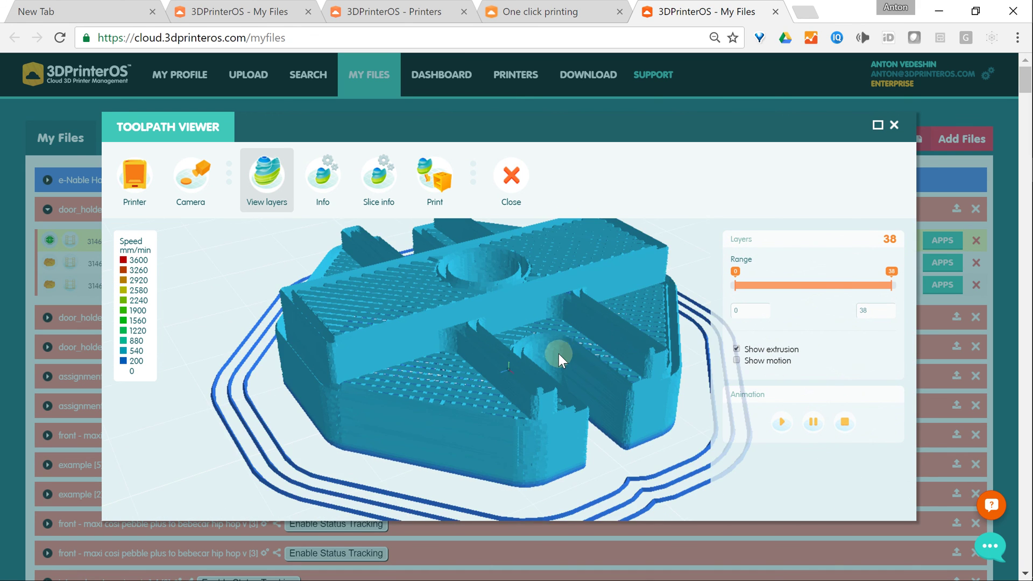
{"action": "scroll", "coordinate": [558, 355], "scroll_direction": "down", "scroll_amount": 2}
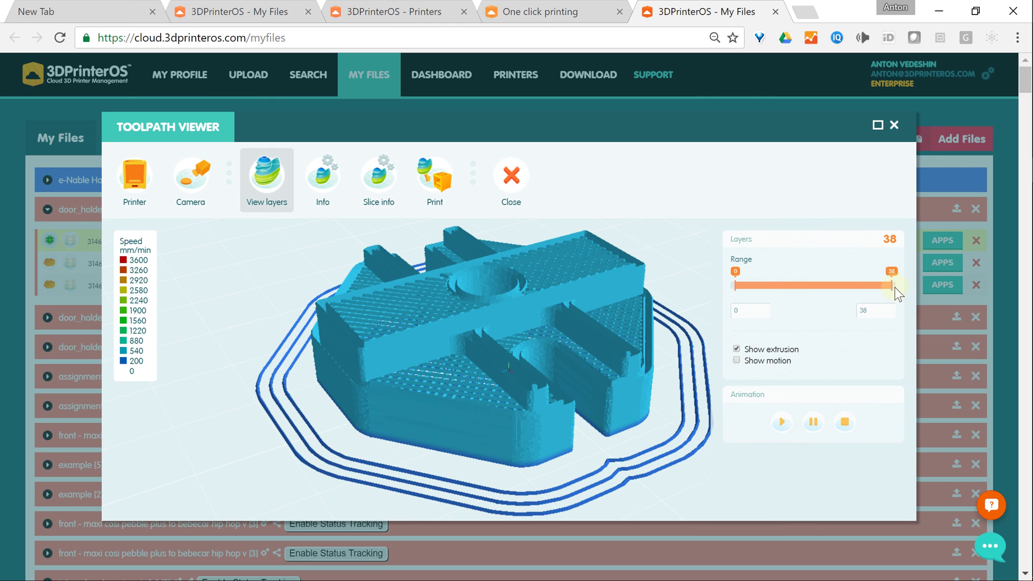
{"action": "left_click_drag", "start_coordinate": [886, 288], "coordinate": [747, 339]}
{"action": "left_click_drag", "start_coordinate": [561, 441], "coordinate": [537, 429]}
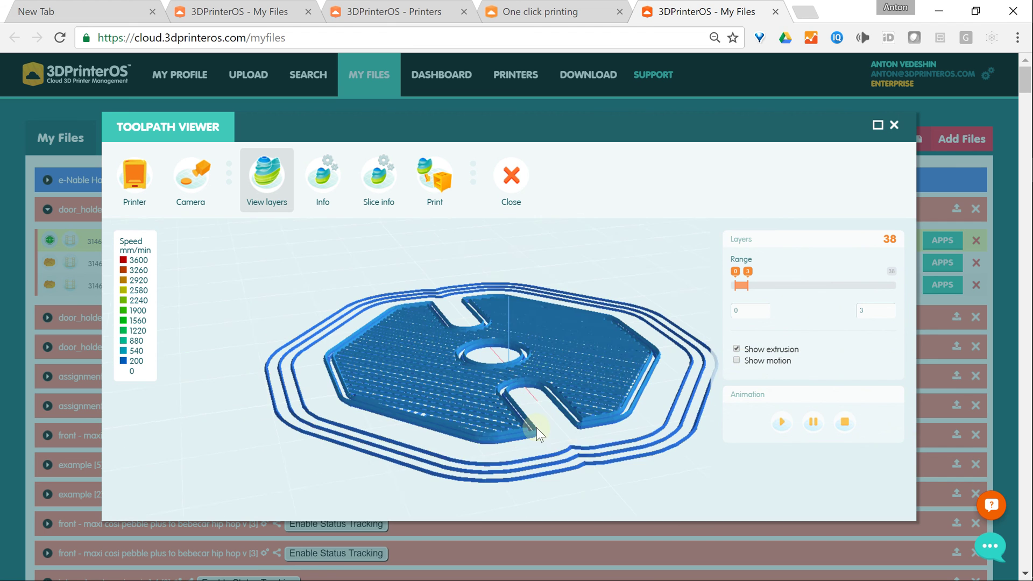
{"action": "left_click", "coordinate": [783, 423]}
{"action": "left_click_drag", "start_coordinate": [747, 286], "coordinate": [910, 286]}
{"action": "left_click", "coordinate": [781, 424]}
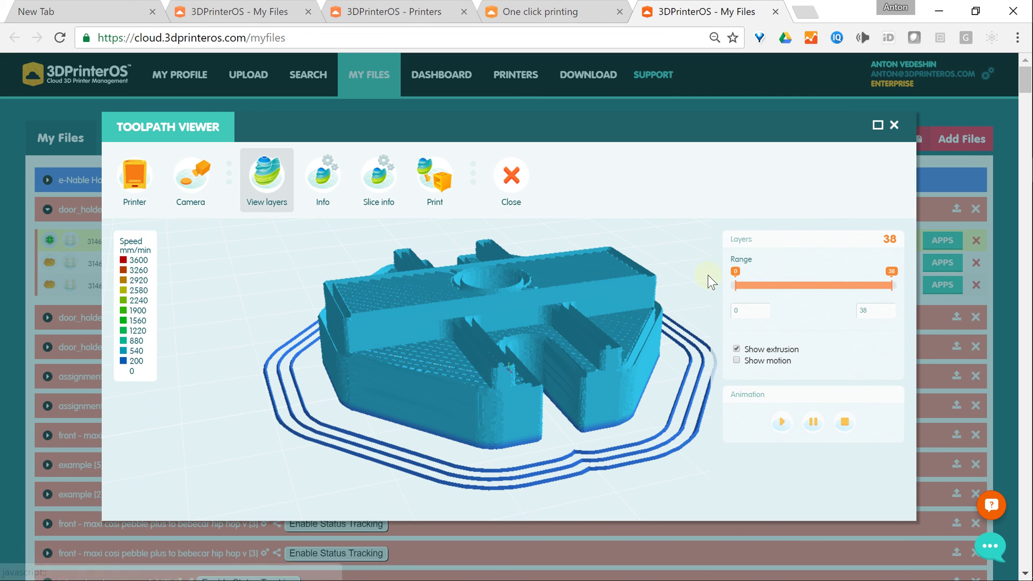
Step: Send the sliced door_holder to print and open the U2-1 printer's live camera view
{"action": "left_click", "coordinate": [437, 181]}
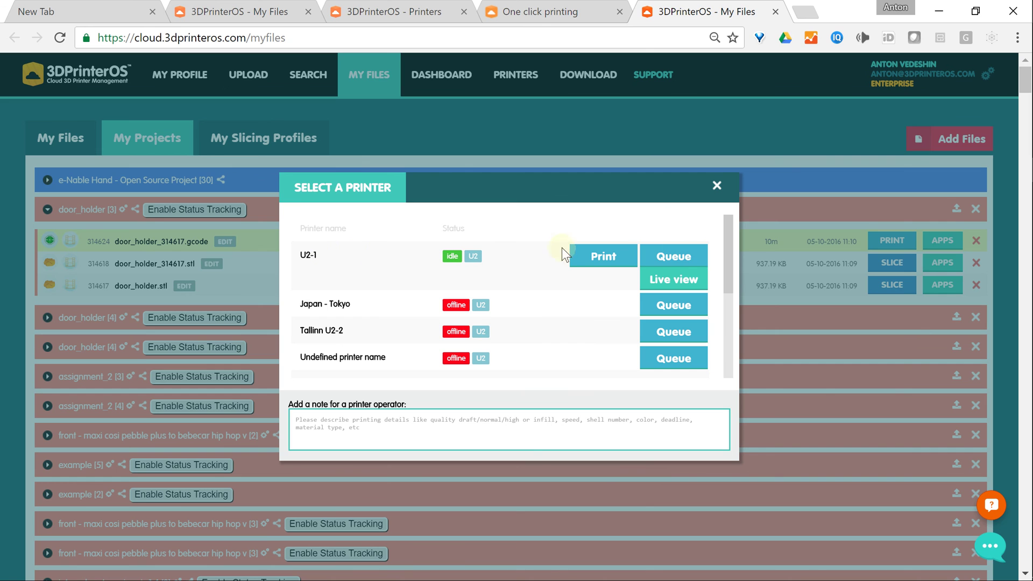
{"action": "left_click", "coordinate": [669, 282]}
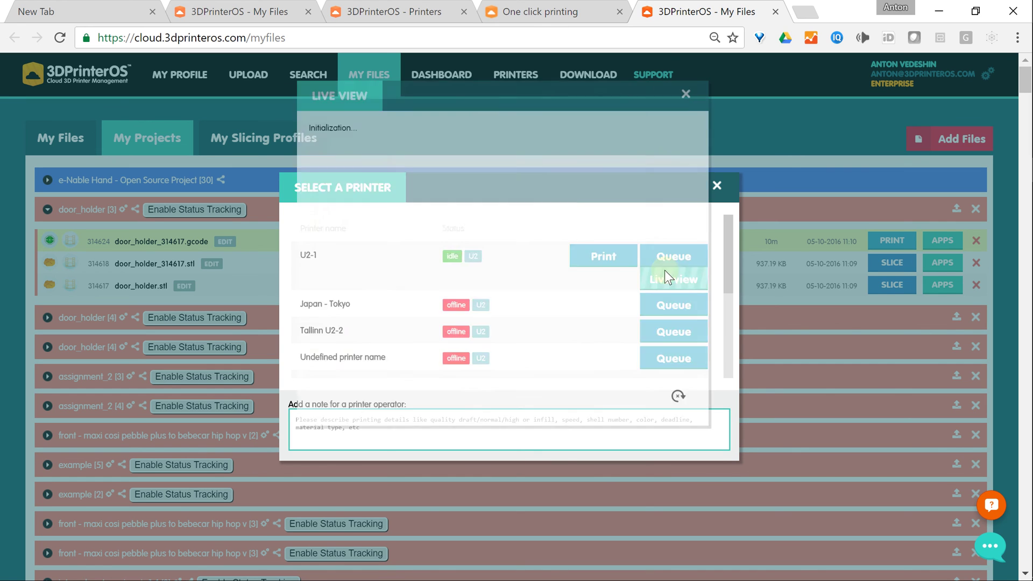